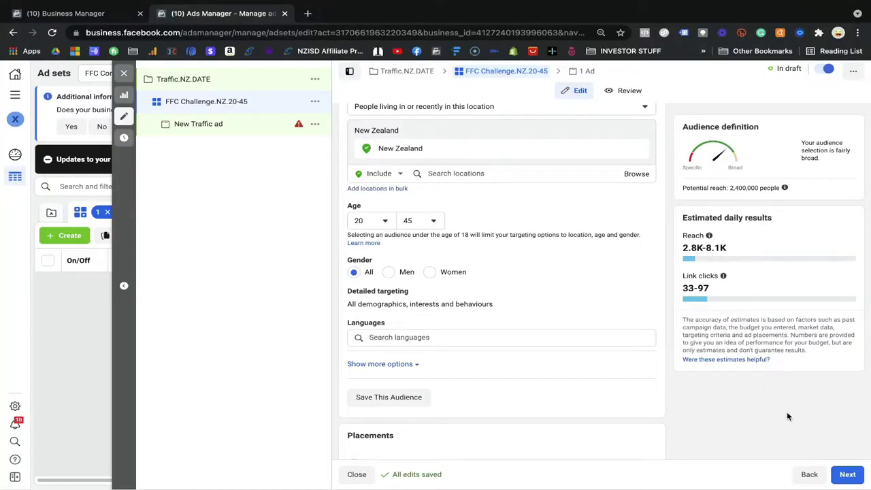
# - Review the ad set's audience settings and open its detailed targeting for editing
pyautogui.scroll(-5, 787, 416)
pyautogui.scroll(2, 787, 416)
pyautogui.scroll(5, 787, 416)
pyautogui.scroll(-2, 787, 416)
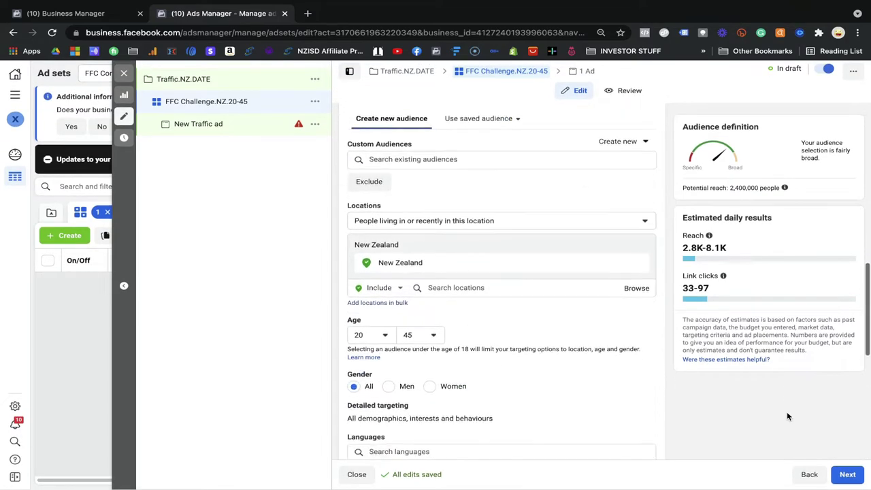
pyautogui.scroll(-1, 787, 416)
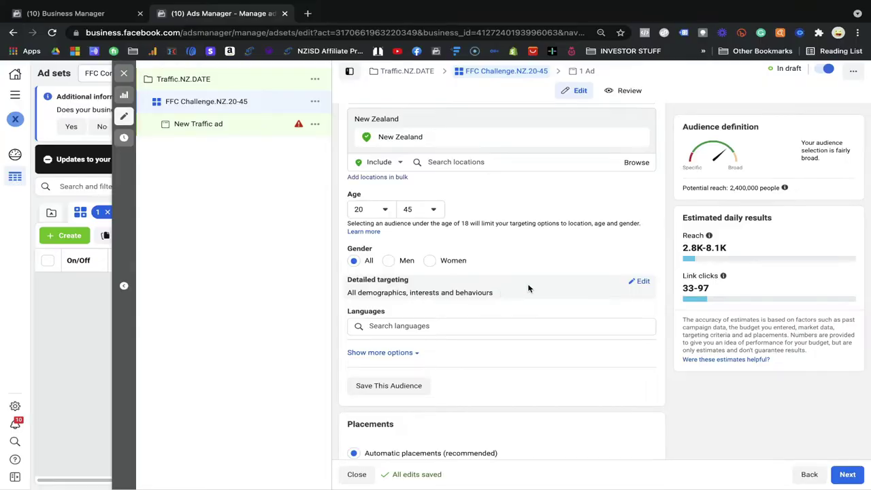
pyautogui.click(643, 283)
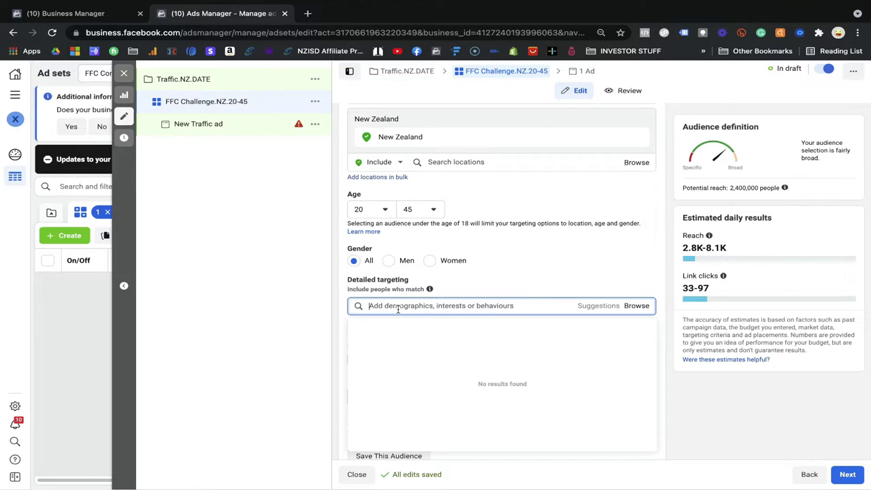
# - Search detailed targeting for digital marketing, add the Digital marketing interest, and check the potential reach
pyautogui.write('dig')
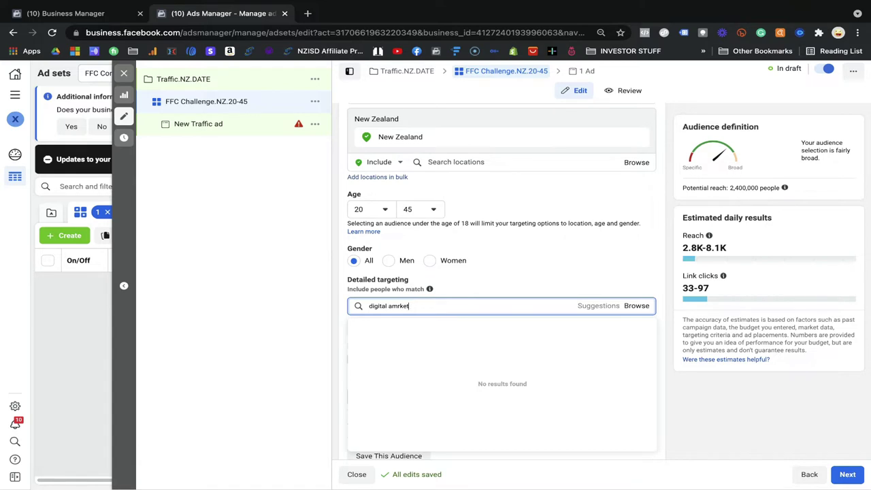
pyautogui.write('ital ma')
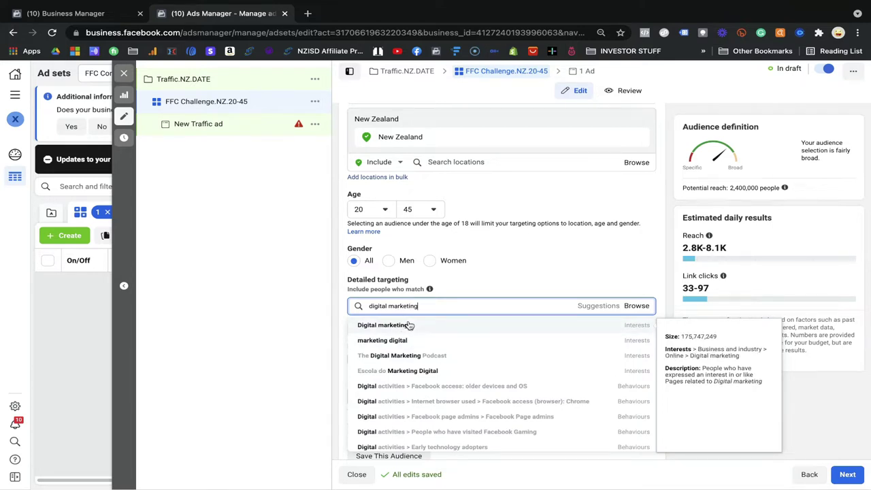
pyautogui.click(730, 188)
pyautogui.moveTo(730, 189); pyautogui.dragTo(758, 188)
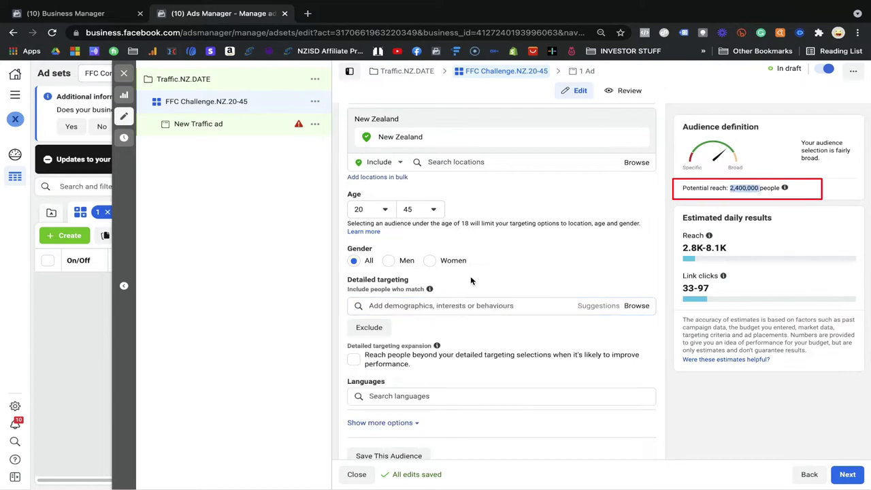
pyautogui.click(444, 307)
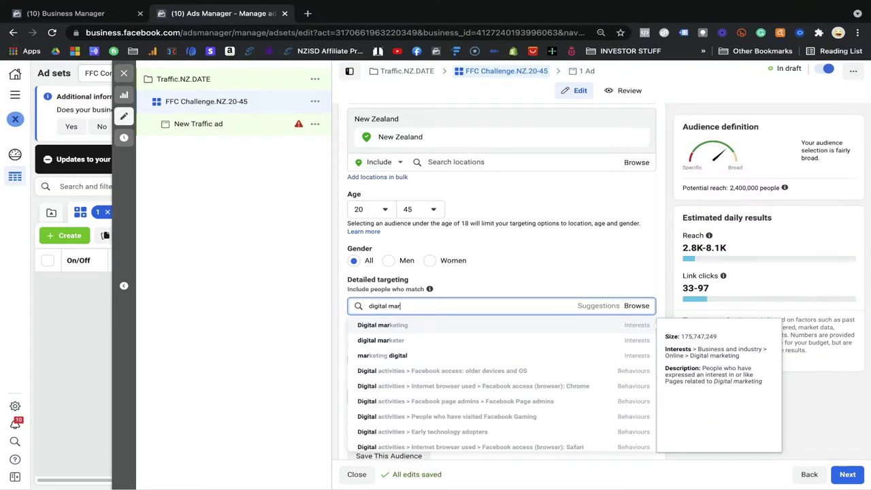
pyautogui.click(412, 327)
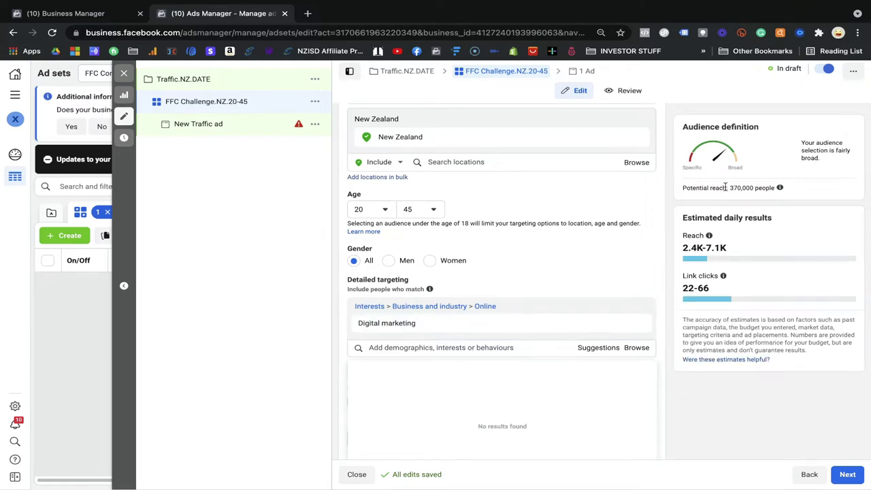
pyautogui.moveTo(730, 188); pyautogui.dragTo(744, 187)
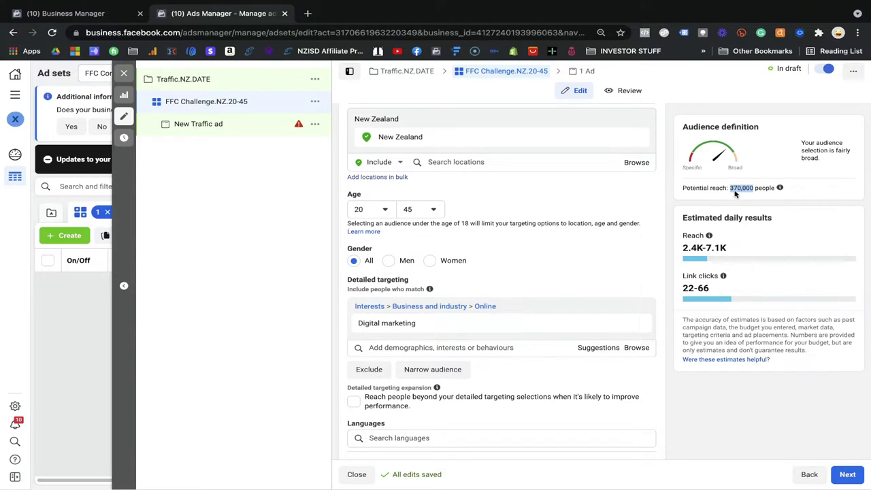
# - Add the Social media marketing interest to the included detailed targeting and check the potential reach
pyautogui.click(482, 346)
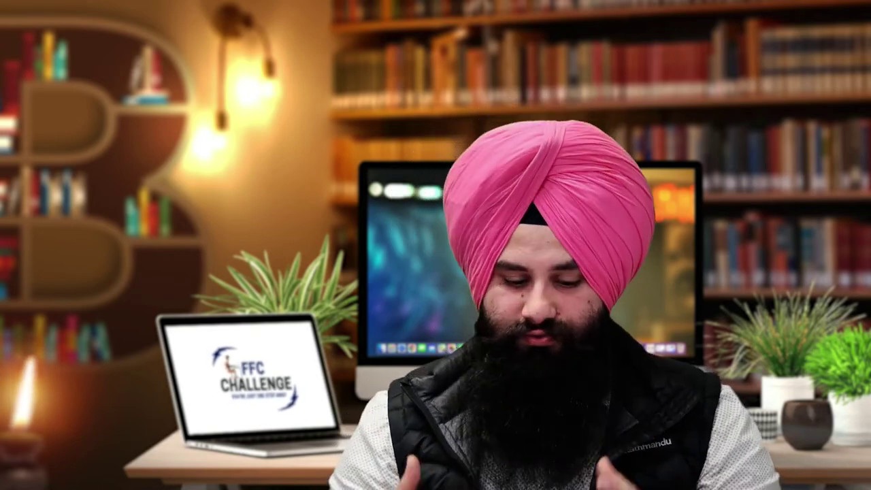
pyautogui.write('m')
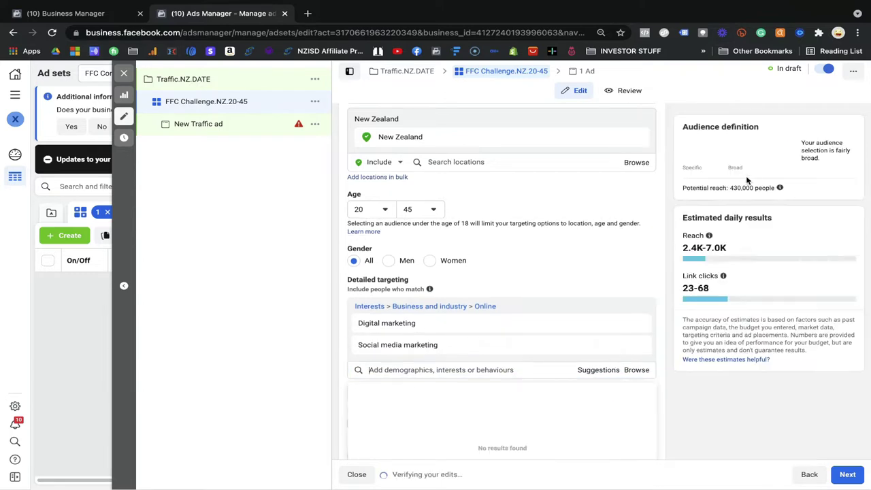
pyautogui.doubleClick(743, 185)
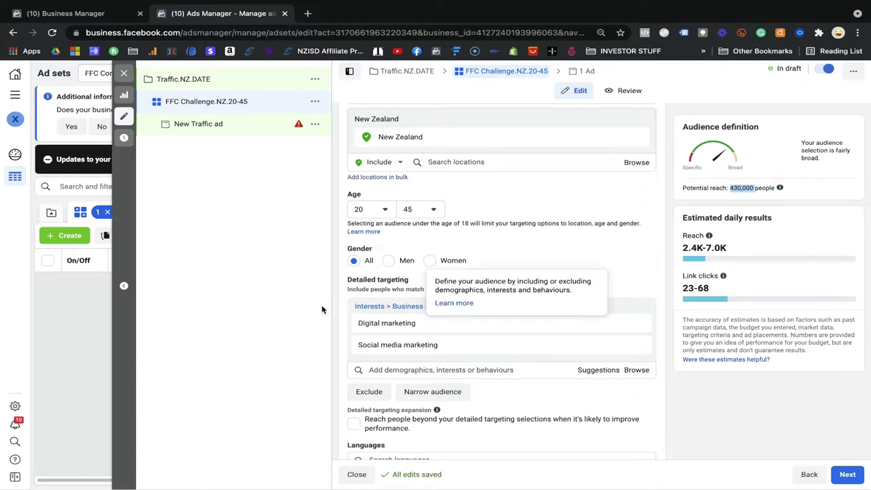
pyautogui.click(338, 307)
pyautogui.moveTo(379, 327)
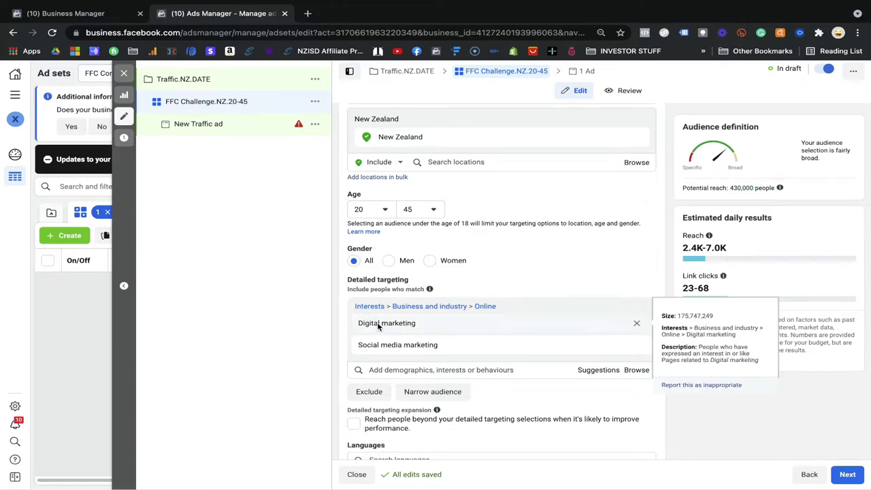
pyautogui.moveTo(384, 345)
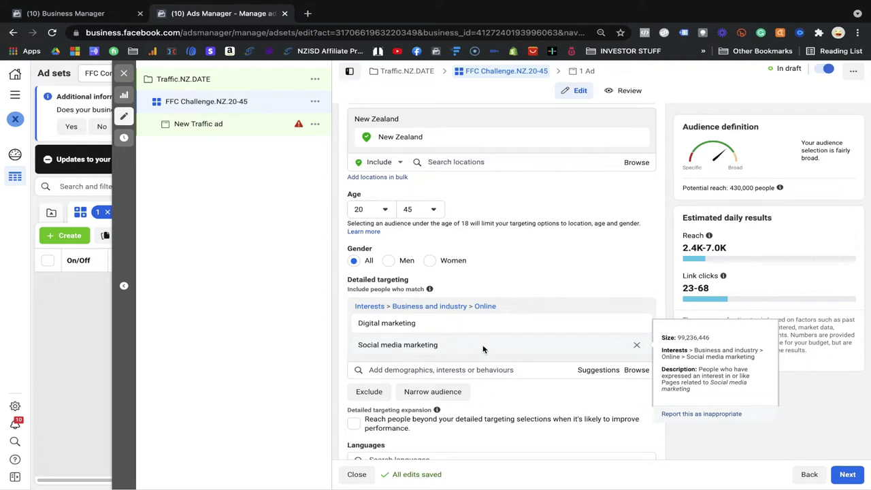
pyautogui.moveTo(743, 188); pyautogui.dragTo(755, 190)
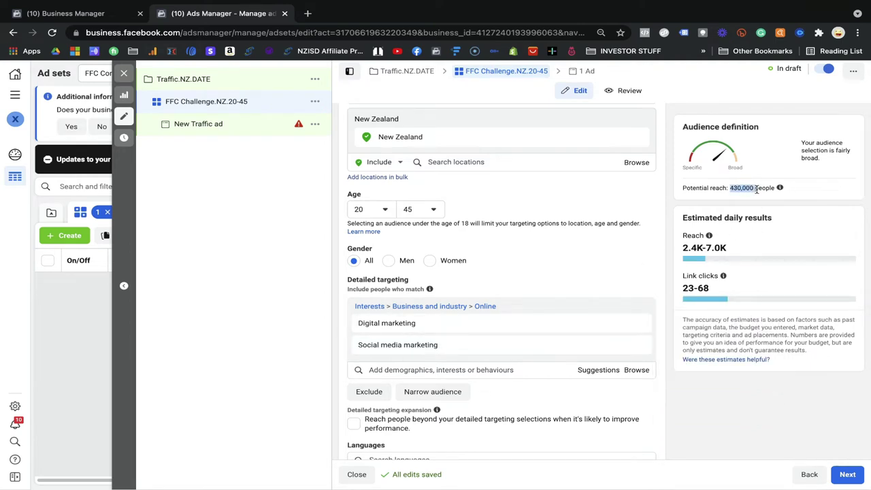
# - Add Online advertising from the suggested interests to the included detailed targeting
pyautogui.click(608, 374)
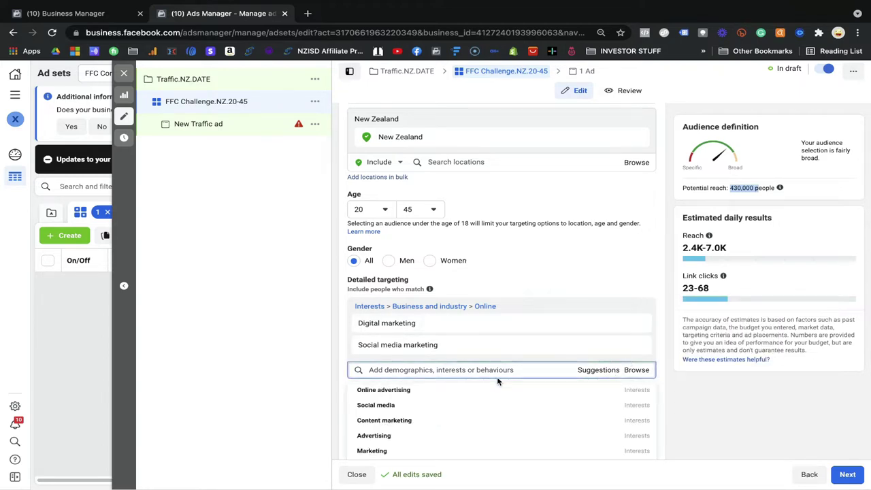
pyautogui.click(455, 389)
pyautogui.scroll(-5, 483, 384)
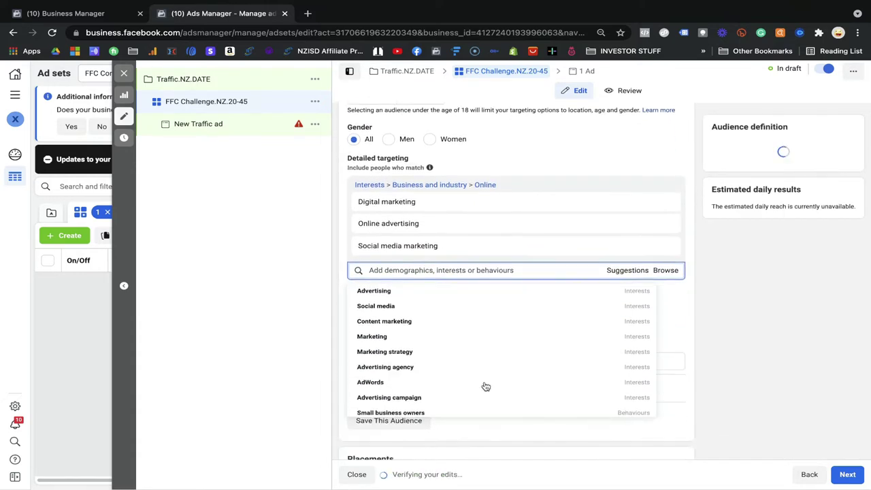
pyautogui.scroll(3, 485, 387)
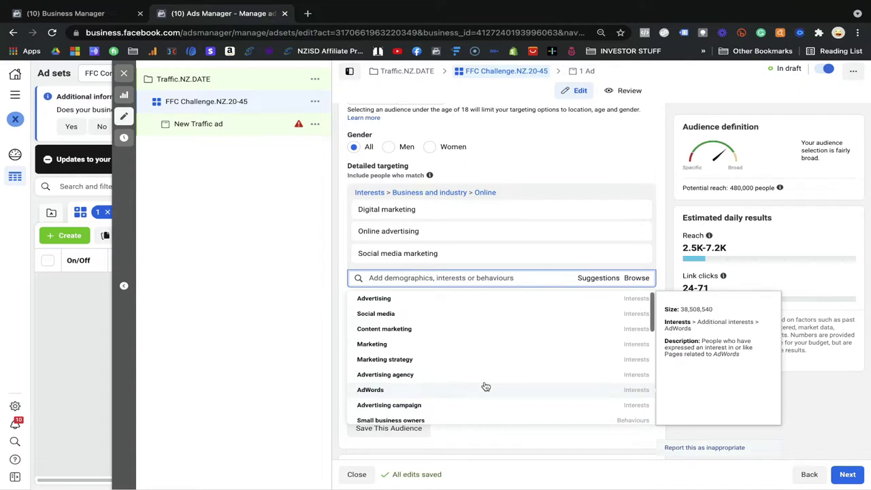
pyautogui.click(331, 293)
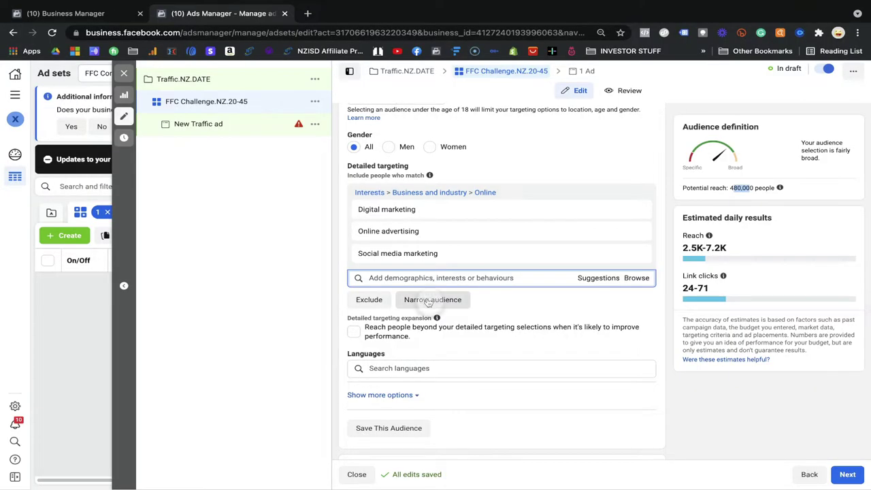
# - Narrow the audience to people who must also match the Small business owners behaviour, and check the potential reach
pyautogui.click(427, 302)
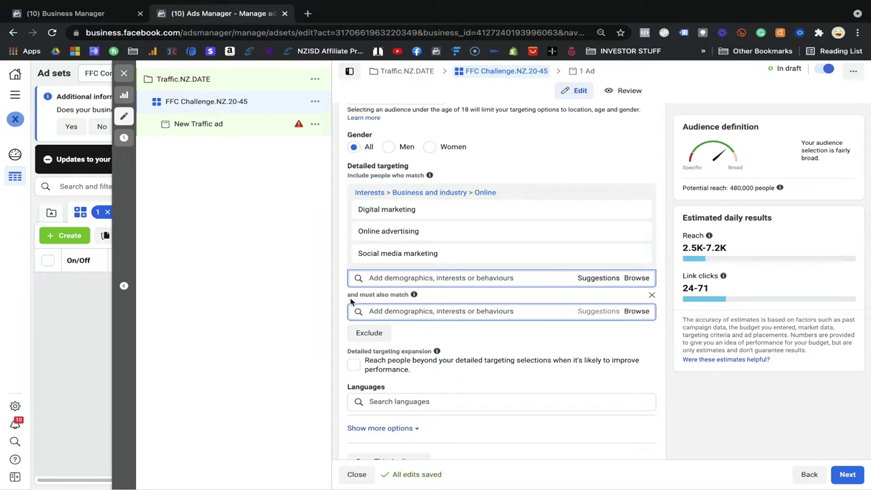
pyautogui.click(362, 297)
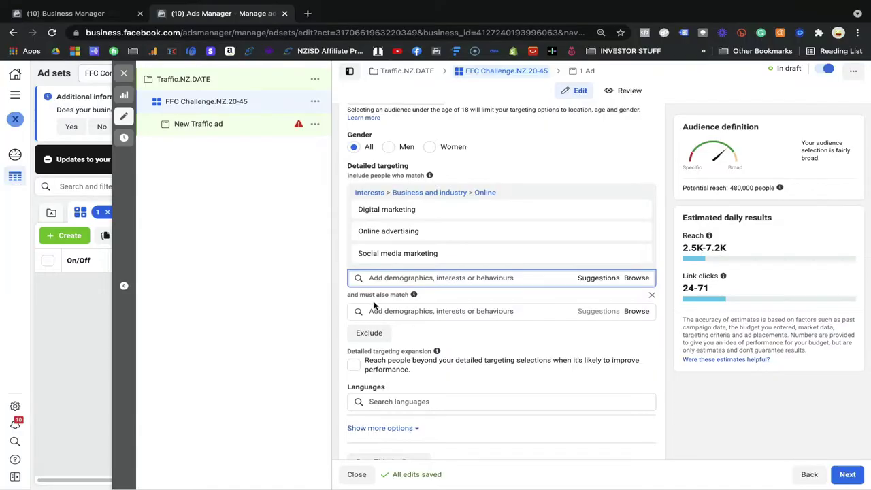
pyautogui.click(375, 310)
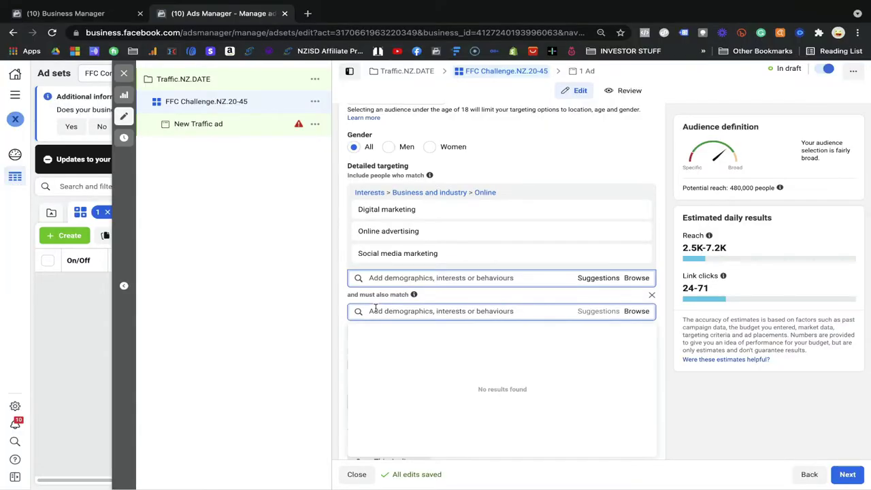
pyautogui.write('small business')
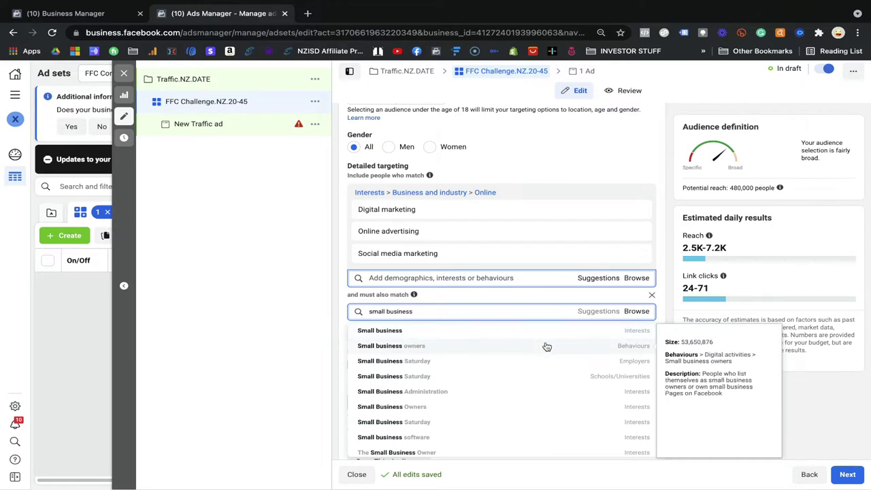
pyautogui.click(546, 346)
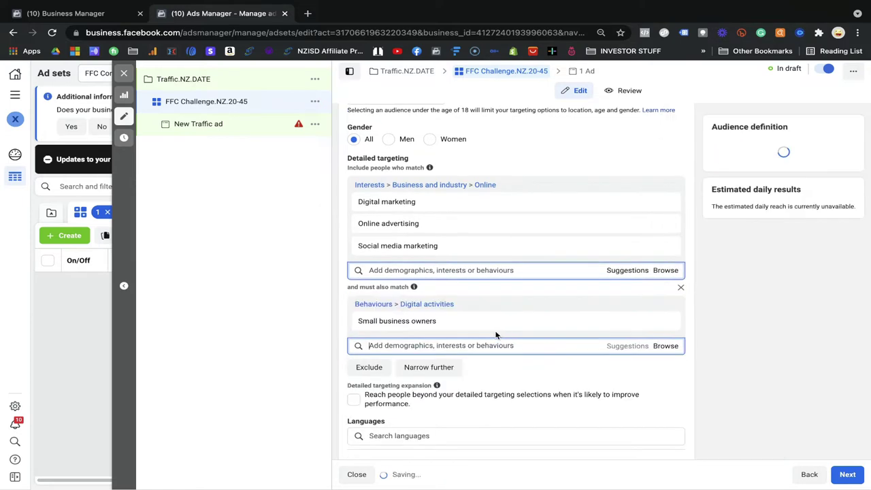
pyautogui.click(424, 344)
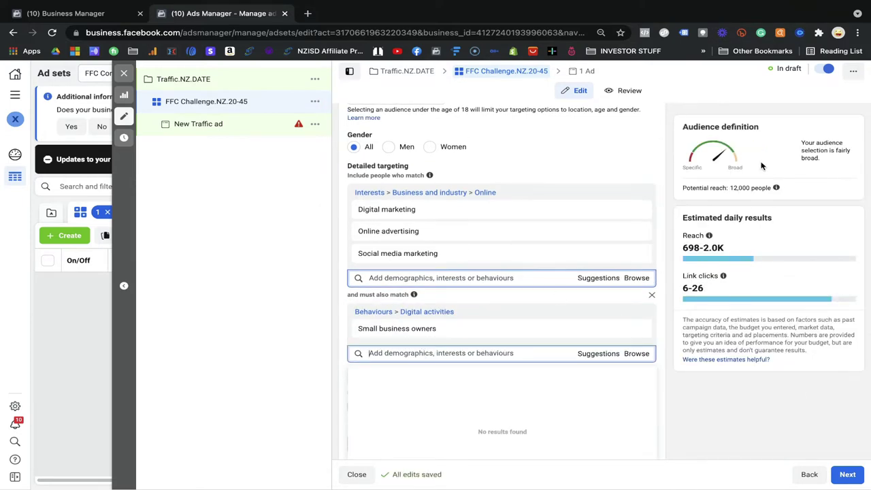
pyautogui.moveTo(730, 187); pyautogui.dragTo(750, 187)
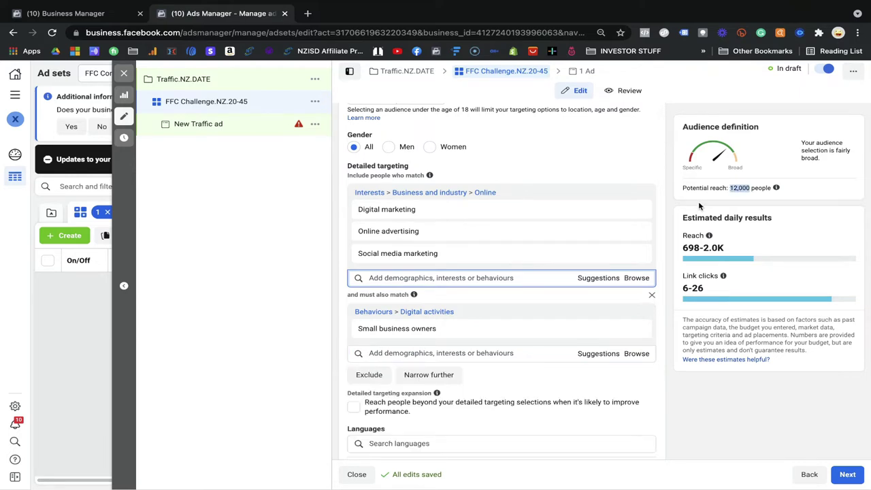
# - Add the business owner interest to the must-also-match group and check the potential reach
pyautogui.click(409, 353)
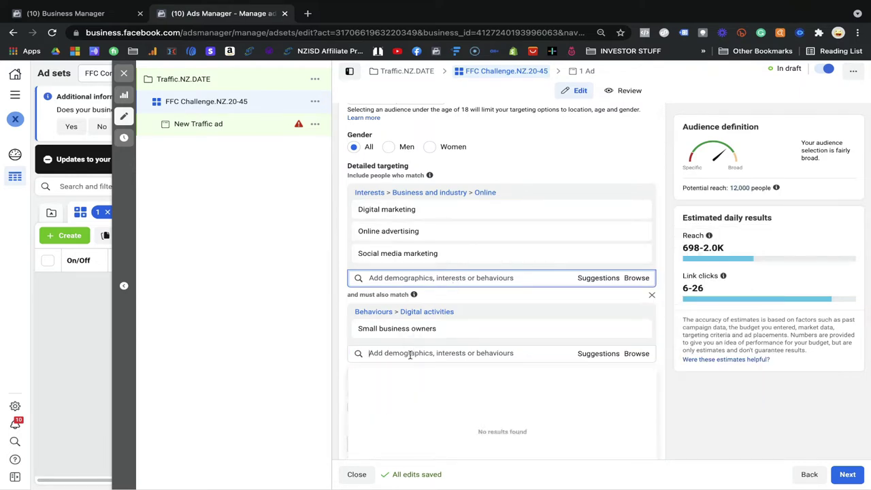
pyautogui.write('business owner')
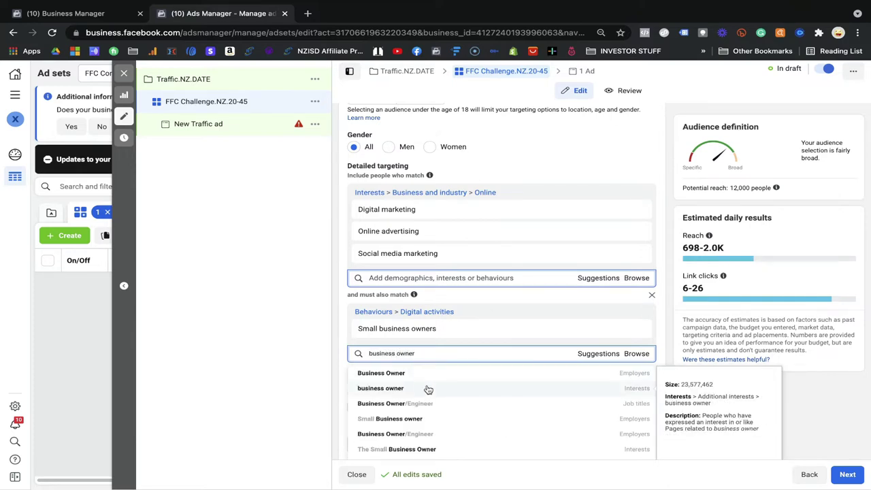
pyautogui.click(512, 389)
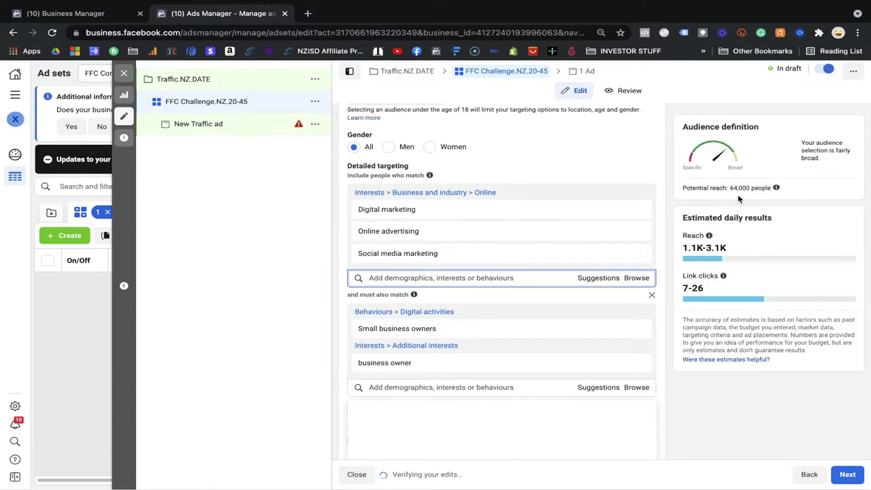
pyautogui.moveTo(730, 190); pyautogui.dragTo(753, 191)
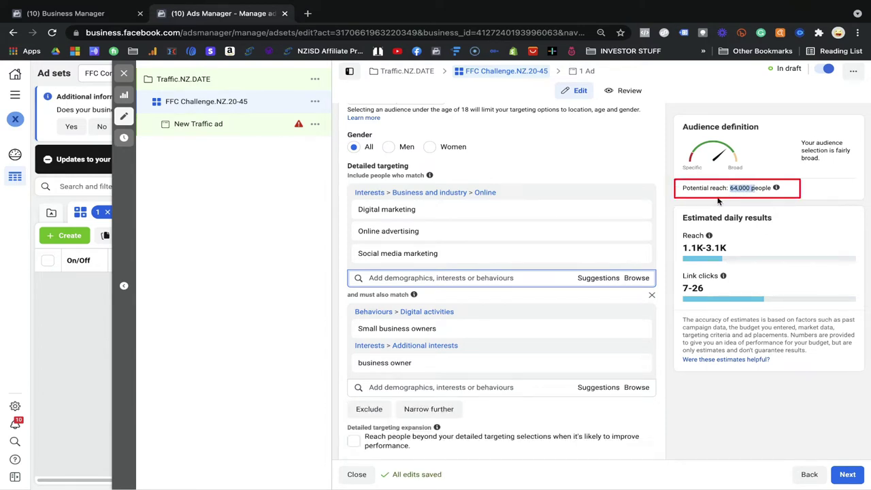
# - Add the Student interest to the must-also-match group and check the estimated daily reach and link clicks
pyautogui.moveTo(442, 344)
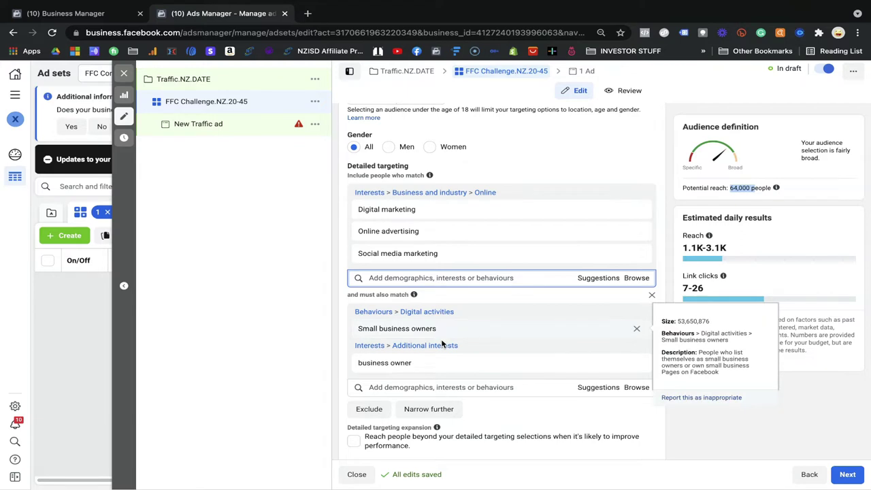
pyautogui.click(423, 387)
pyautogui.write('student')
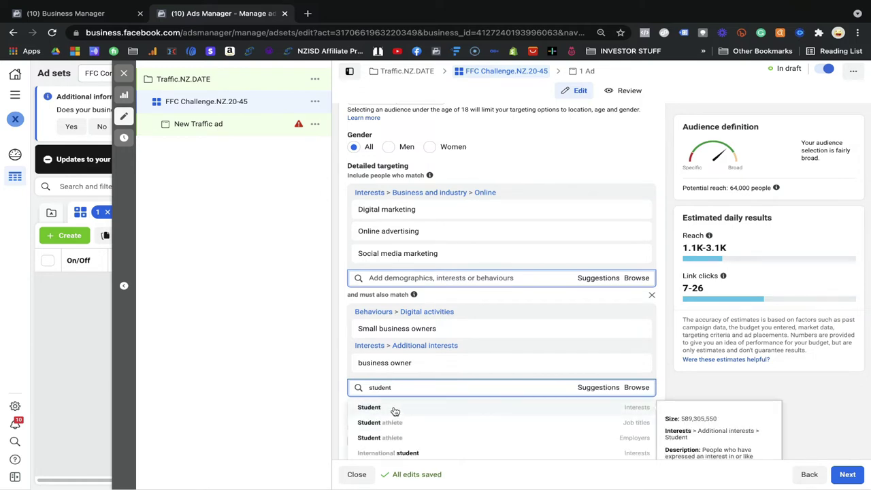
pyautogui.click(394, 408)
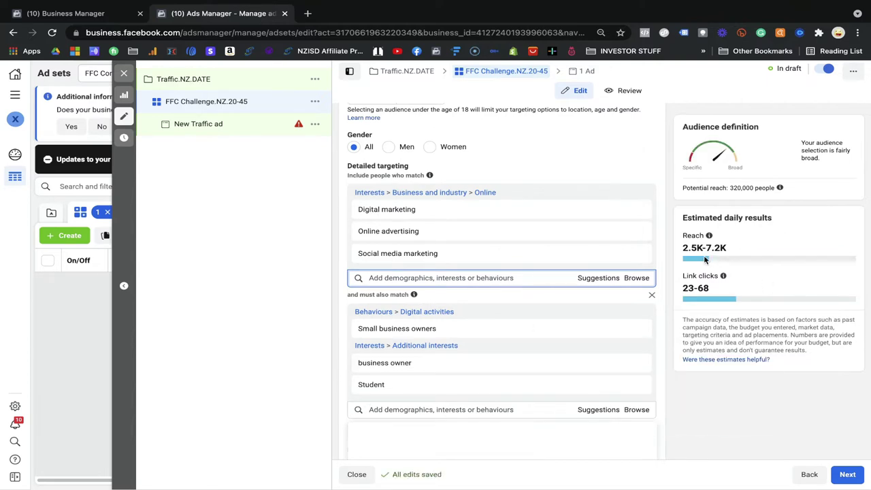
pyautogui.moveTo(683, 247); pyautogui.dragTo(716, 247)
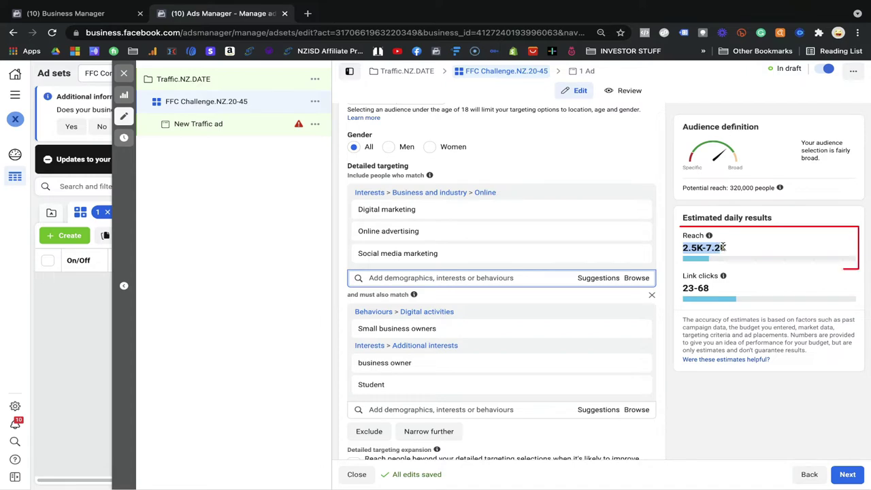
pyautogui.click(688, 287)
pyautogui.moveTo(692, 287); pyautogui.dragTo(709, 288)
pyautogui.click(714, 290)
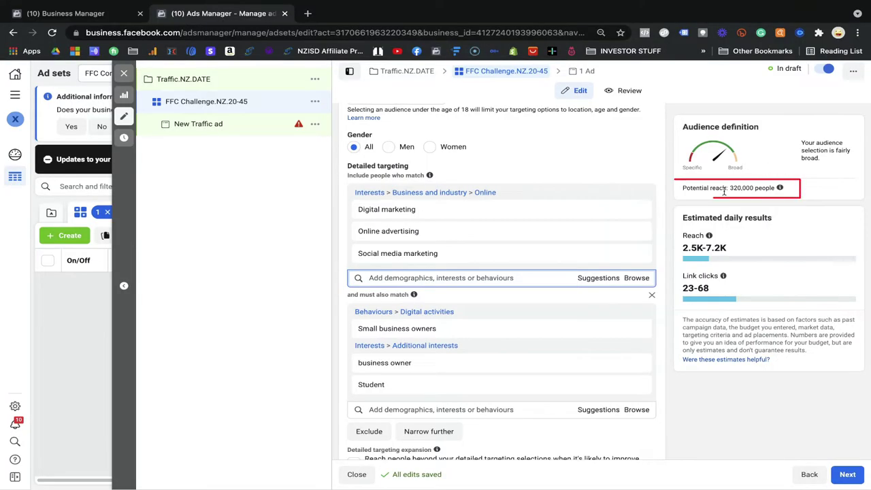
# - Exclude people who match the business owner interest from the audience and check the potential reach
pyautogui.moveTo(740, 188); pyautogui.dragTo(755, 190)
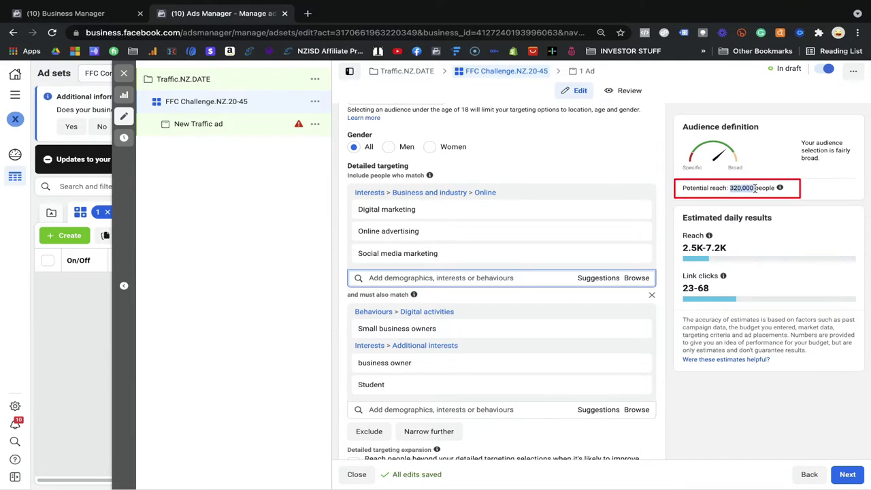
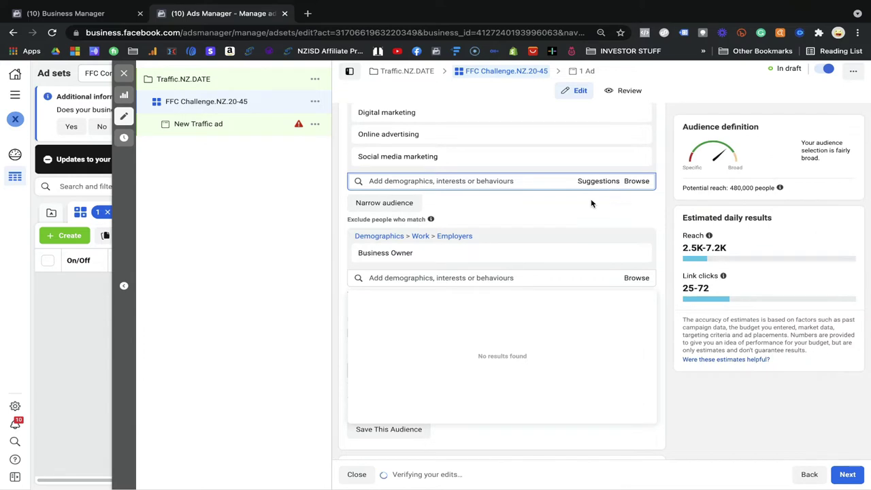
pyautogui.scroll(2, 591, 203)
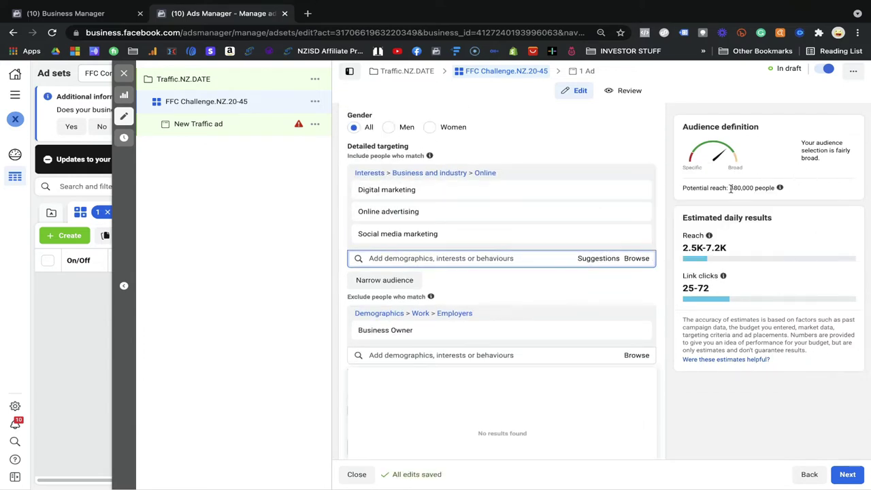
pyautogui.moveTo(392, 337)
pyautogui.click(394, 354)
pyautogui.write('bsu')
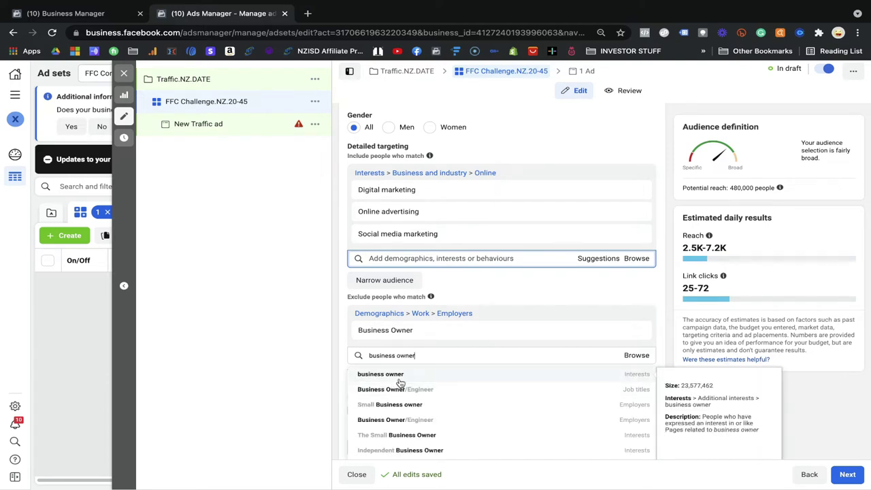
pyautogui.click(400, 378)
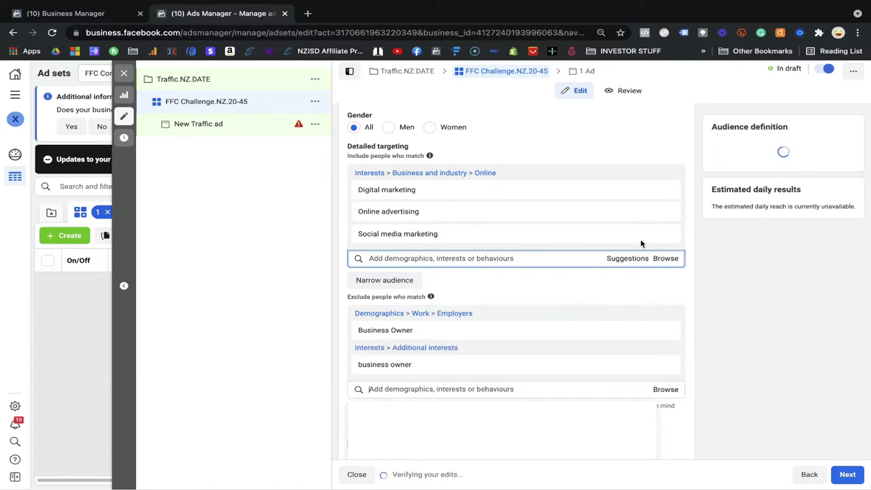
pyautogui.moveTo(730, 188); pyautogui.dragTo(741, 187)
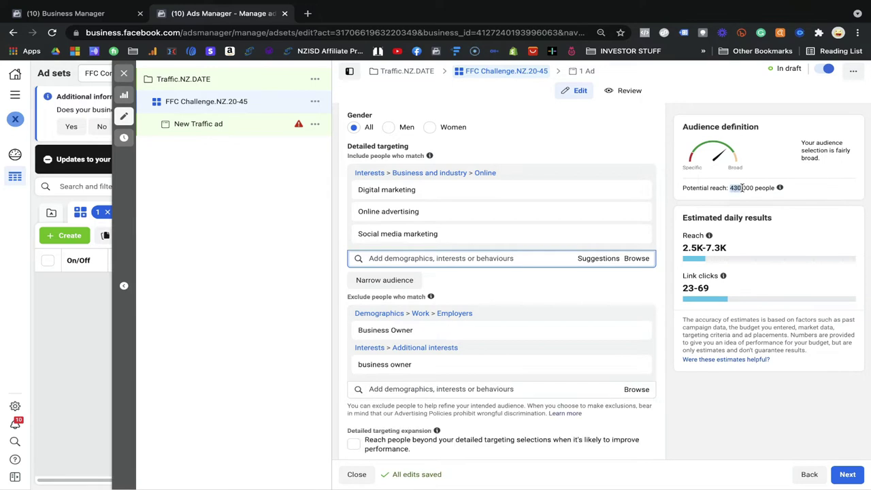
# - Remove the Business Owner employer and the business owner interest from the excluded people
pyautogui.moveTo(570, 242)
pyautogui.click(636, 329)
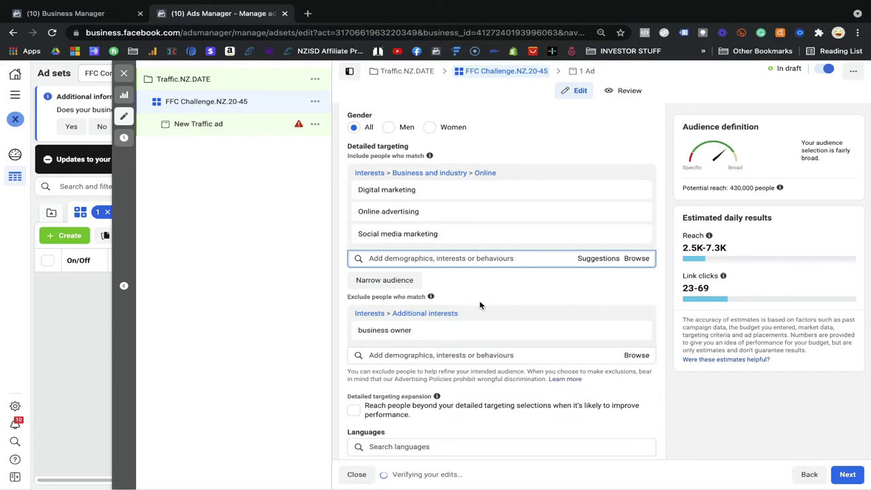
pyautogui.click(637, 316)
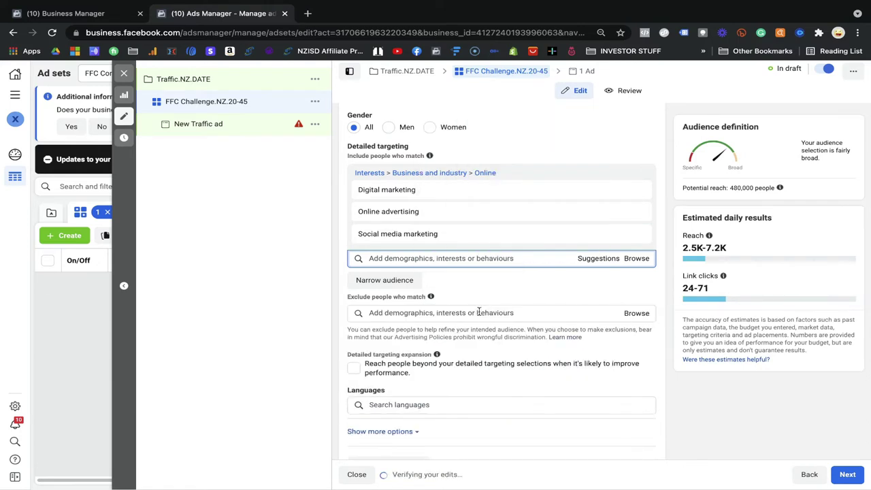
# - Narrow the audience to people who must also match the Business Owner employer or the business owner interest
pyautogui.click(397, 282)
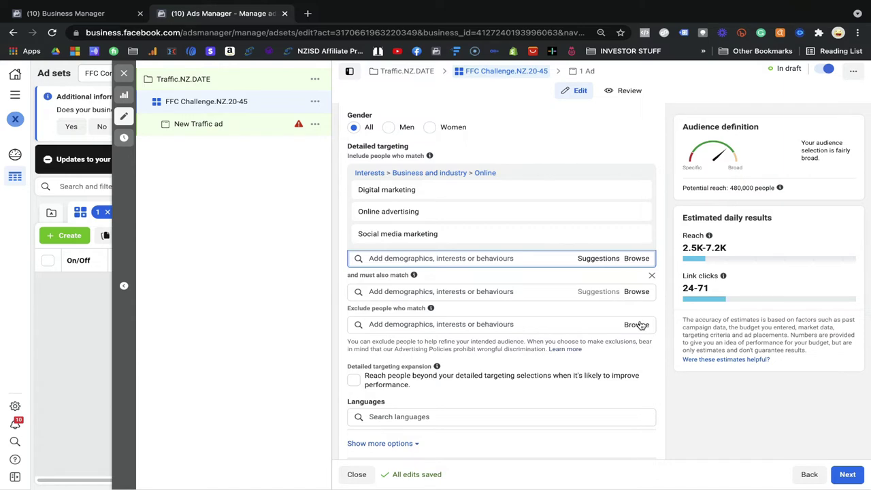
pyautogui.click(411, 291)
pyautogui.write('business owner')
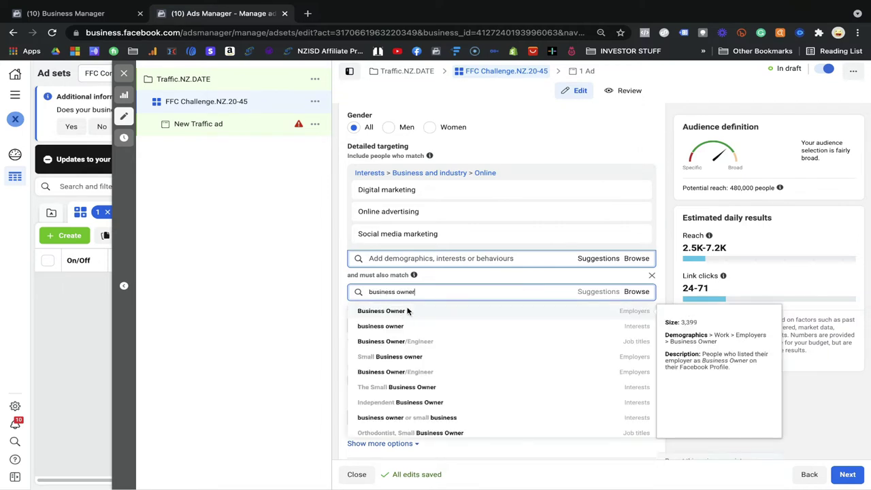
pyautogui.click(407, 311)
pyautogui.click(402, 332)
pyautogui.write('busi')
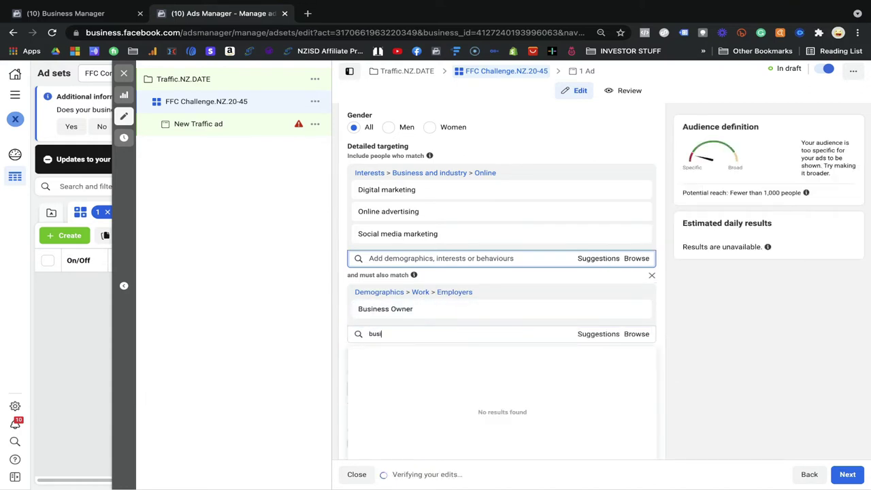
pyautogui.click(417, 351)
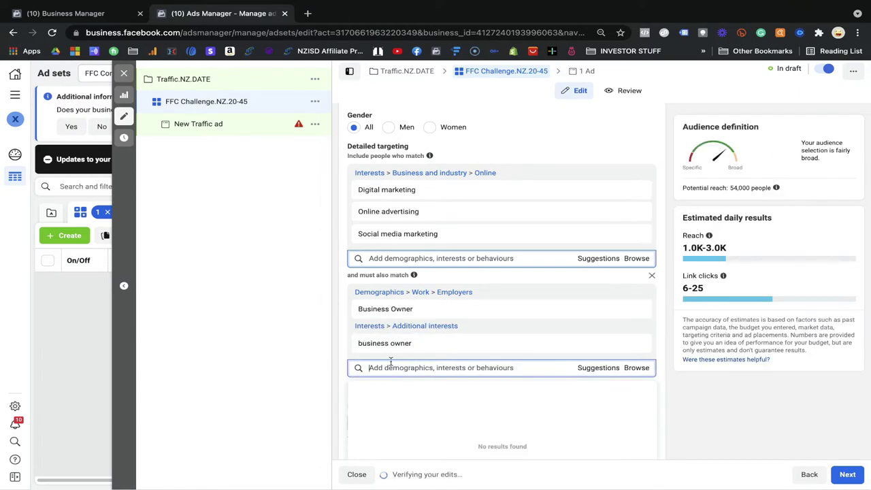
pyautogui.click(335, 346)
# - Add the Student interest to the must-also-match group below the business owner interest
pyautogui.scroll(-2, 340, 367)
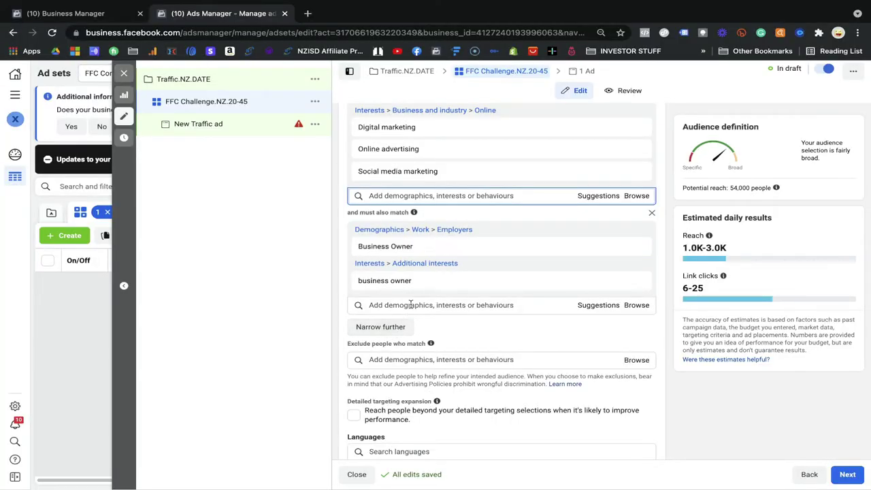
pyautogui.click(414, 303)
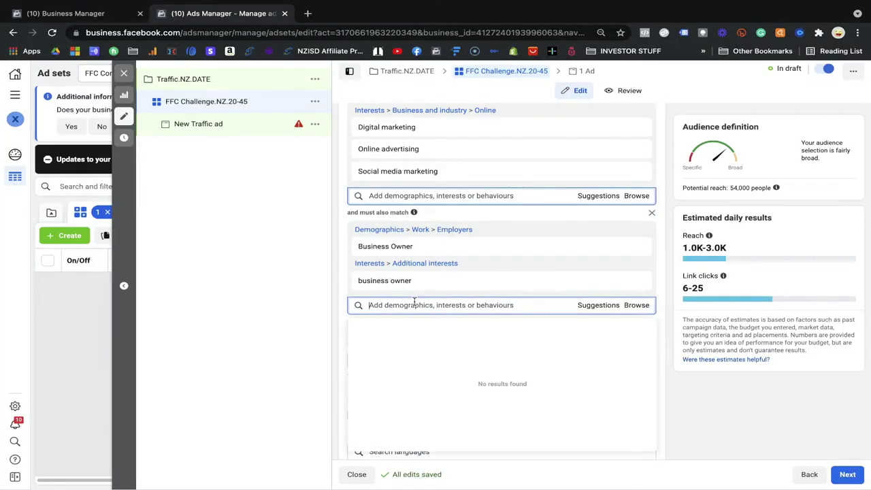
pyautogui.write('student')
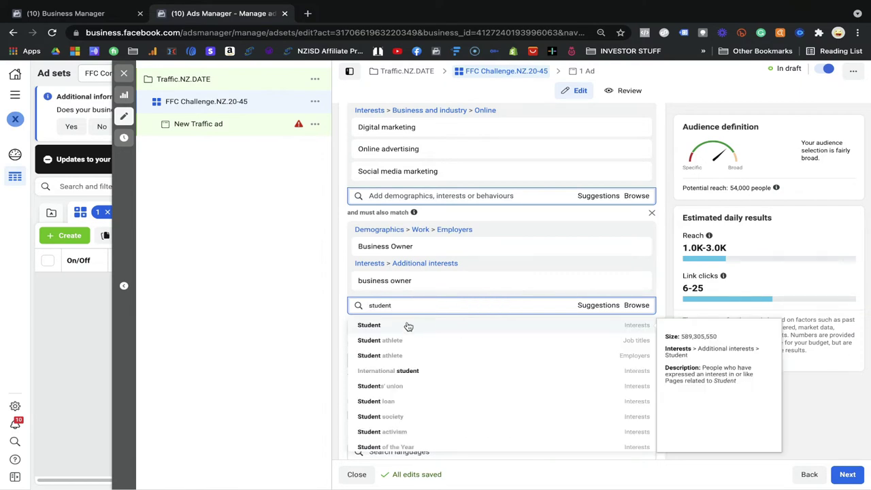
pyautogui.click(407, 325)
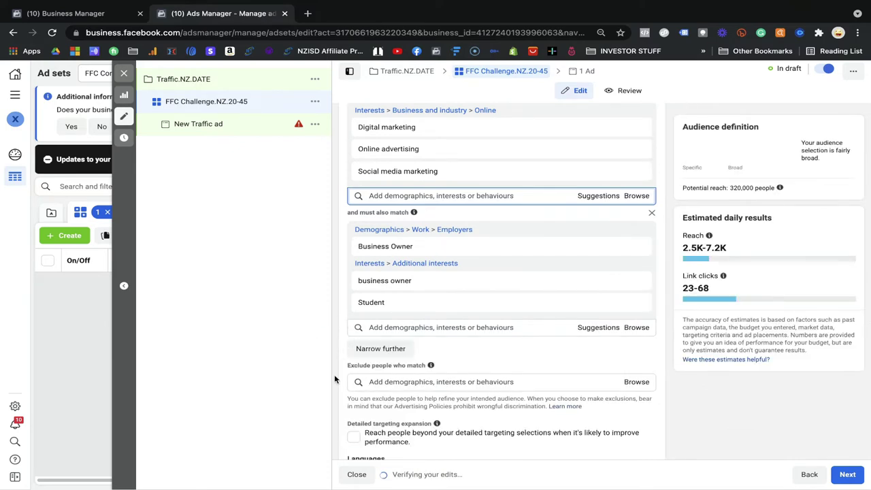
# - Leave detailed targeting expansion off and save the audience under the name FFC Challenge 2- New Zealand
pyautogui.scroll(-2, 333, 375)
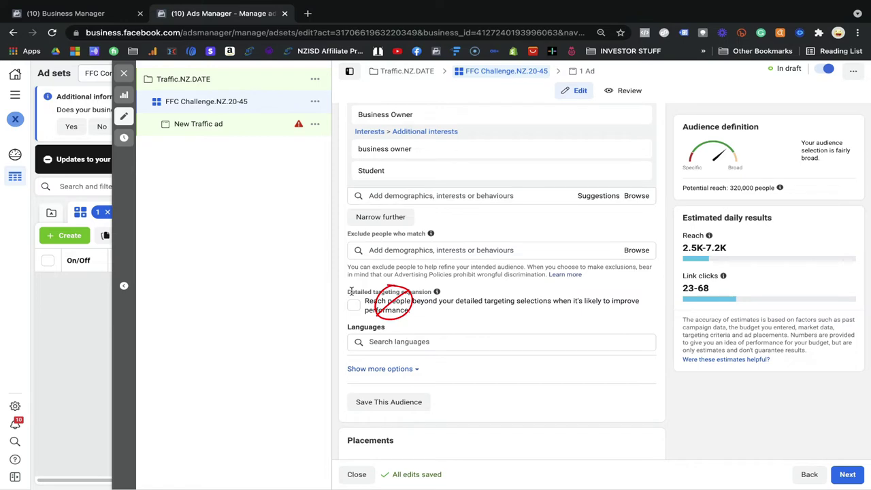
pyautogui.moveTo(350, 291); pyautogui.dragTo(390, 292)
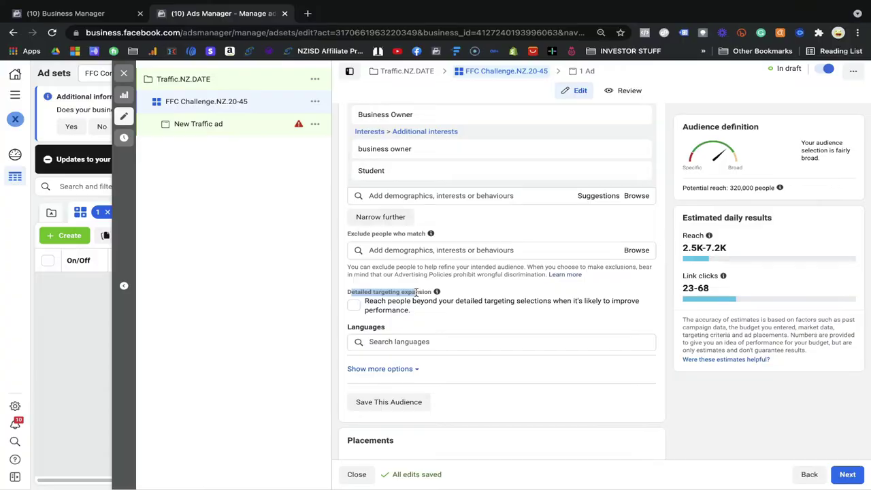
pyautogui.scroll(-2, 417, 291)
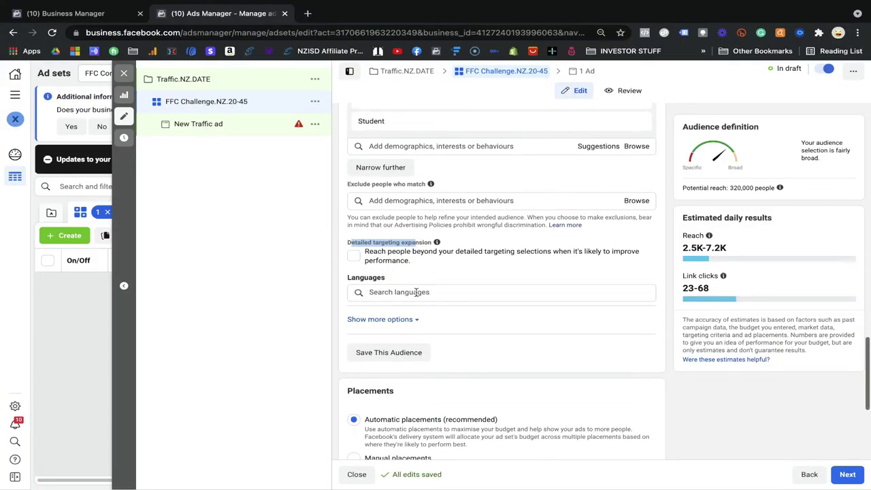
pyautogui.click(394, 352)
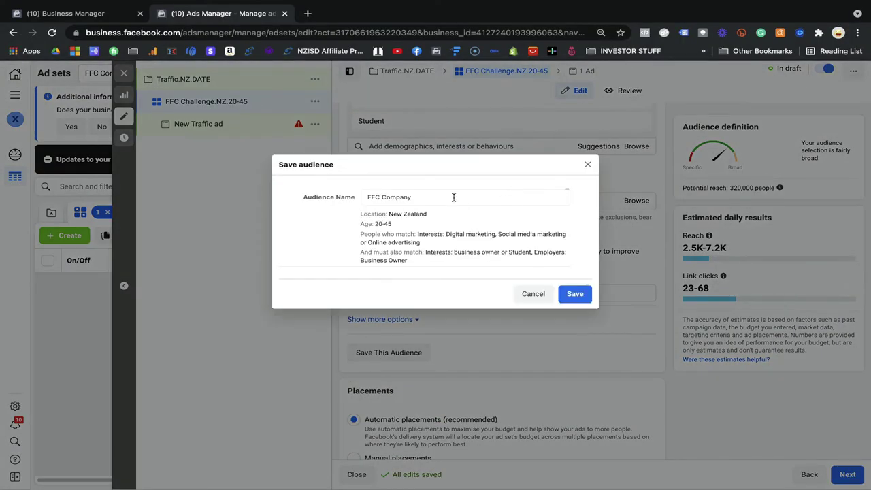
pyautogui.click(453, 197)
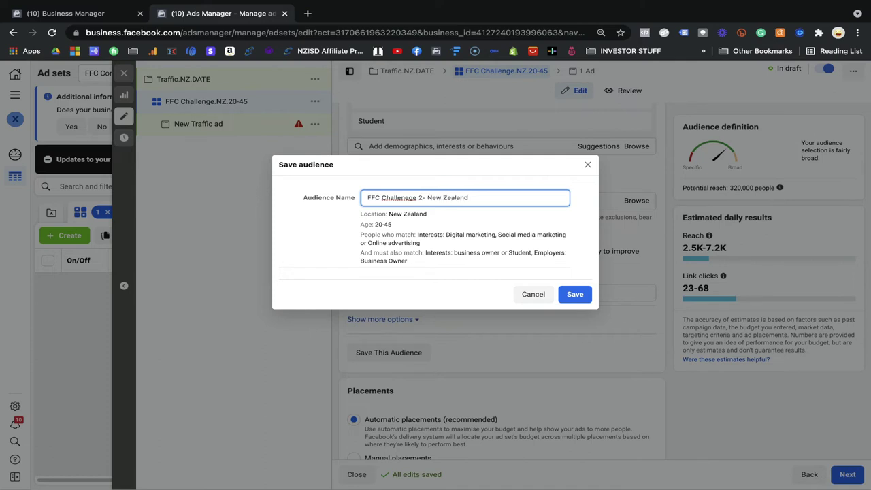
pyautogui.rightClick(392, 198)
pyautogui.click(408, 202)
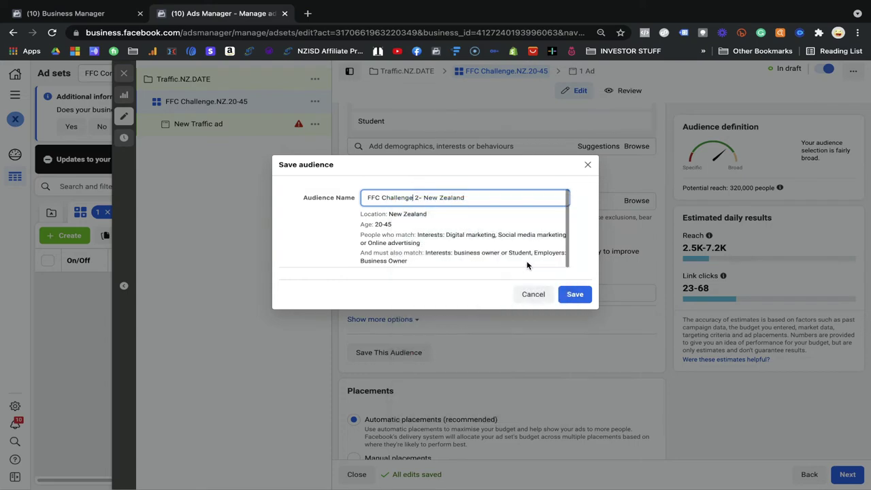
pyautogui.click(568, 294)
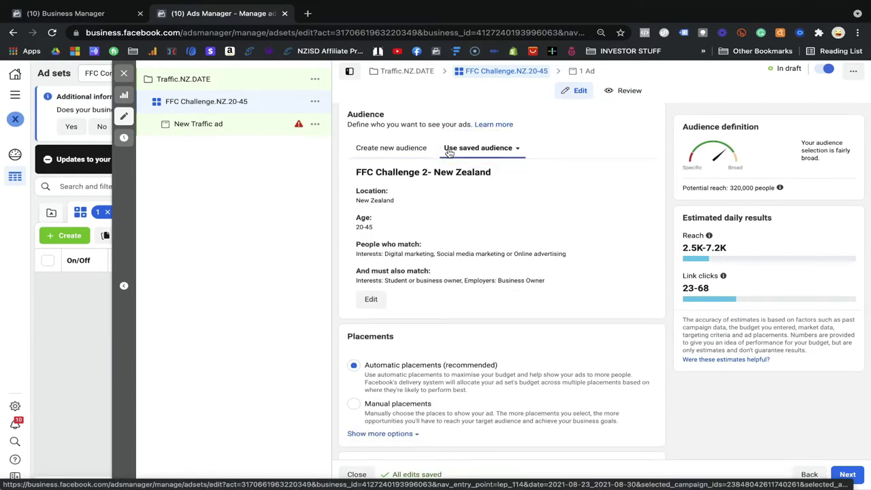
# - Switch the ad set to a new audience and back to the saved audience FFC Challenge 2- New Zealand
pyautogui.click(410, 154)
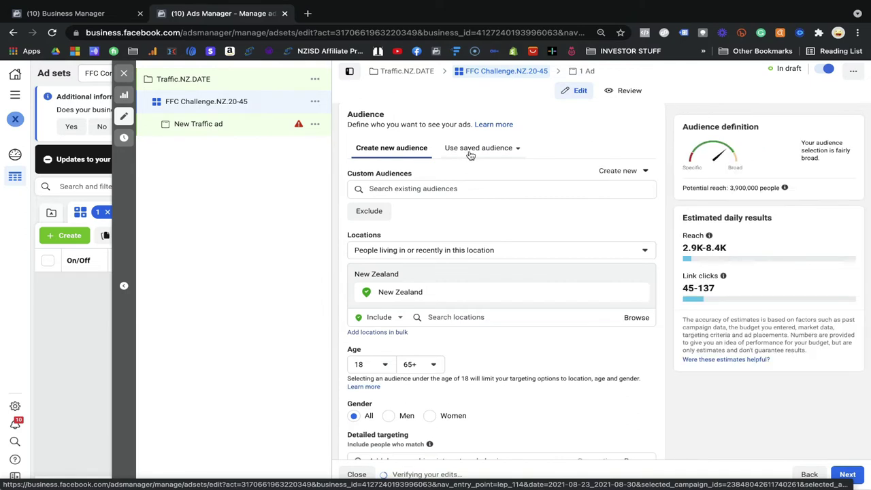
pyautogui.click(469, 155)
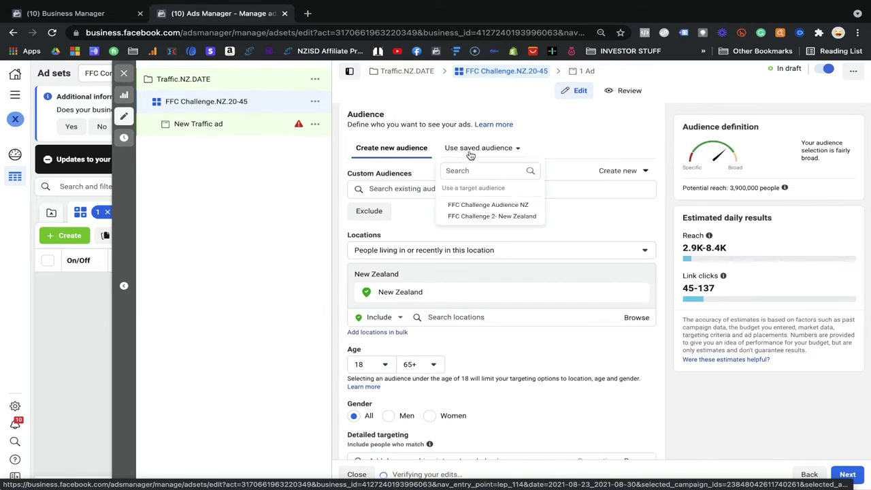
pyautogui.click(486, 218)
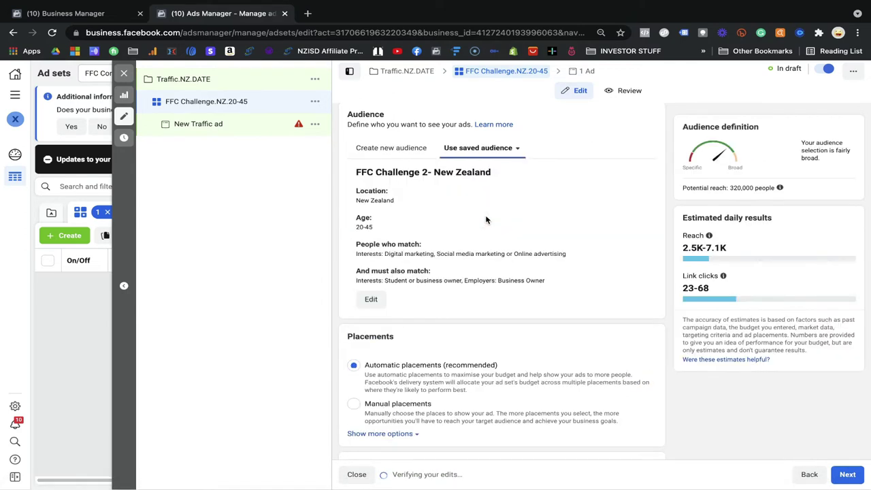